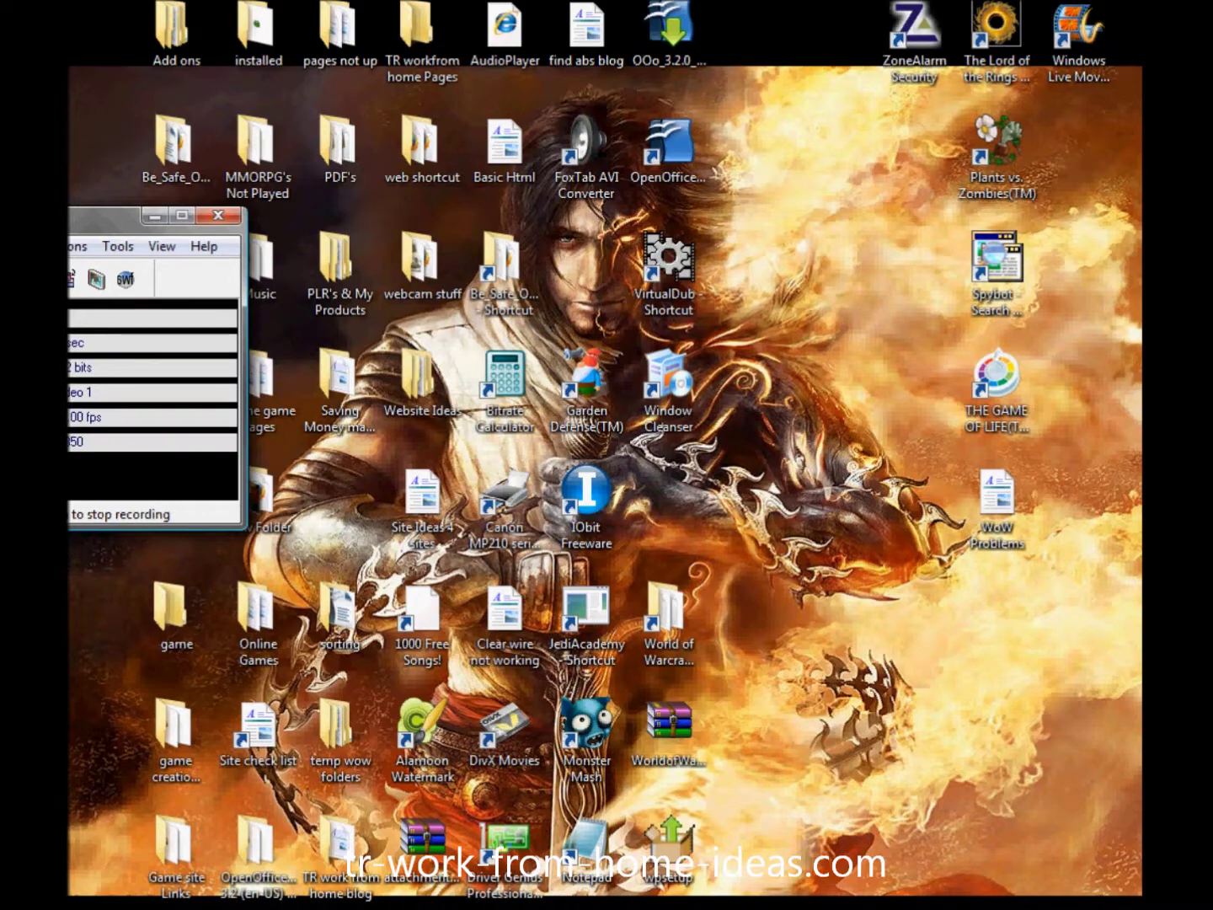
Move the CamStudio recorder window onto the desktop, then against the far left edge.
left_click_drag(133, 220, 465, 223)
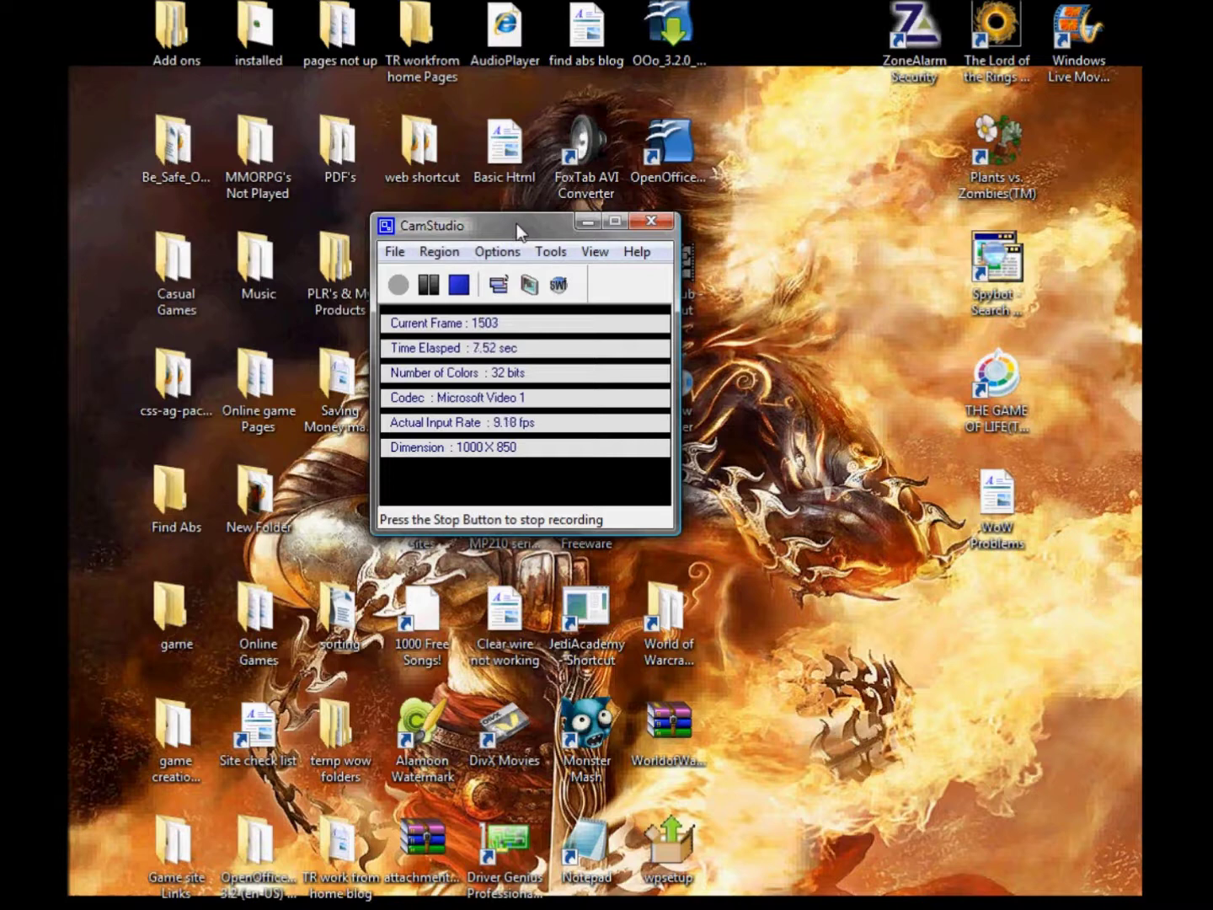
left_click_drag(517, 224, 4, 176)
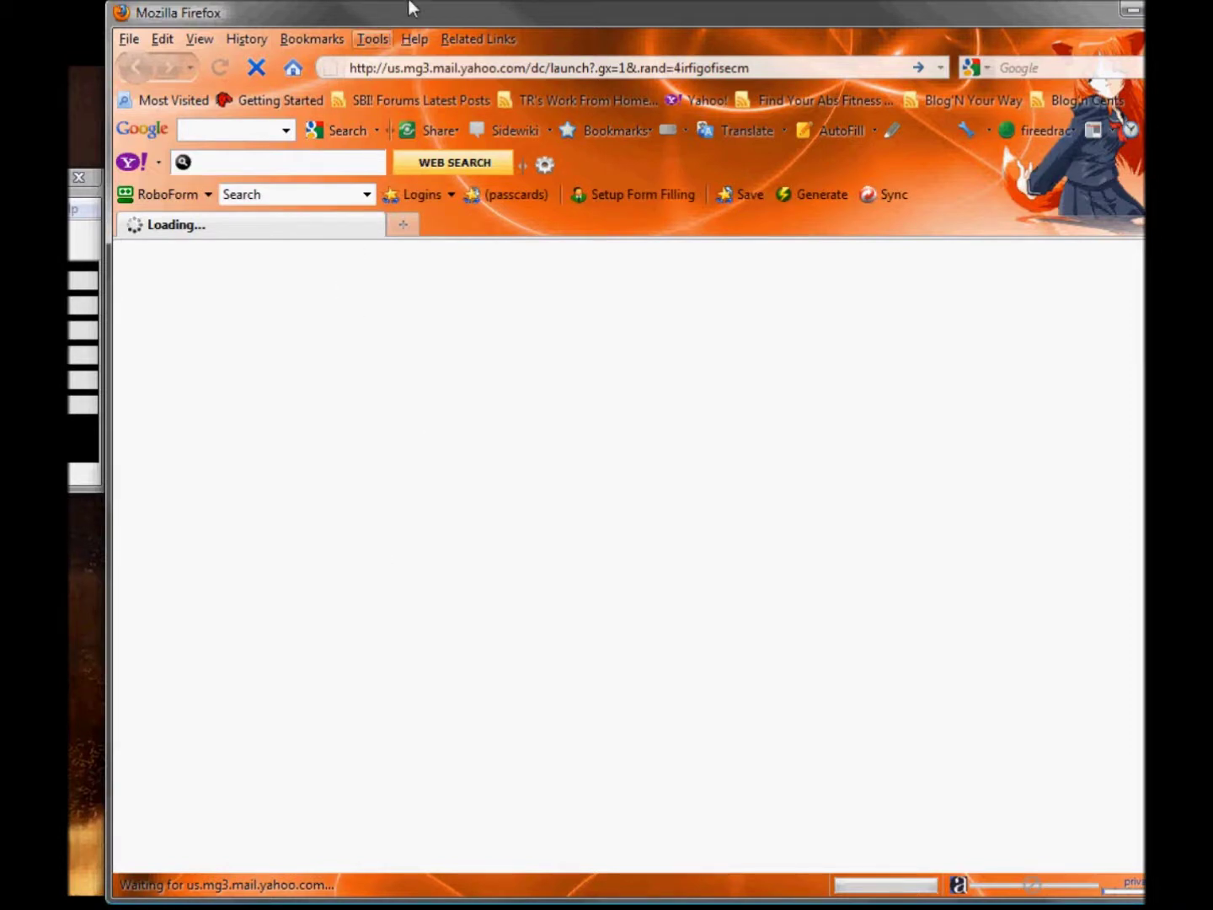
Shift the Firefox window slightly left, then clear it away to show the desktop.
left_click_drag(406, 11, 368, 11)
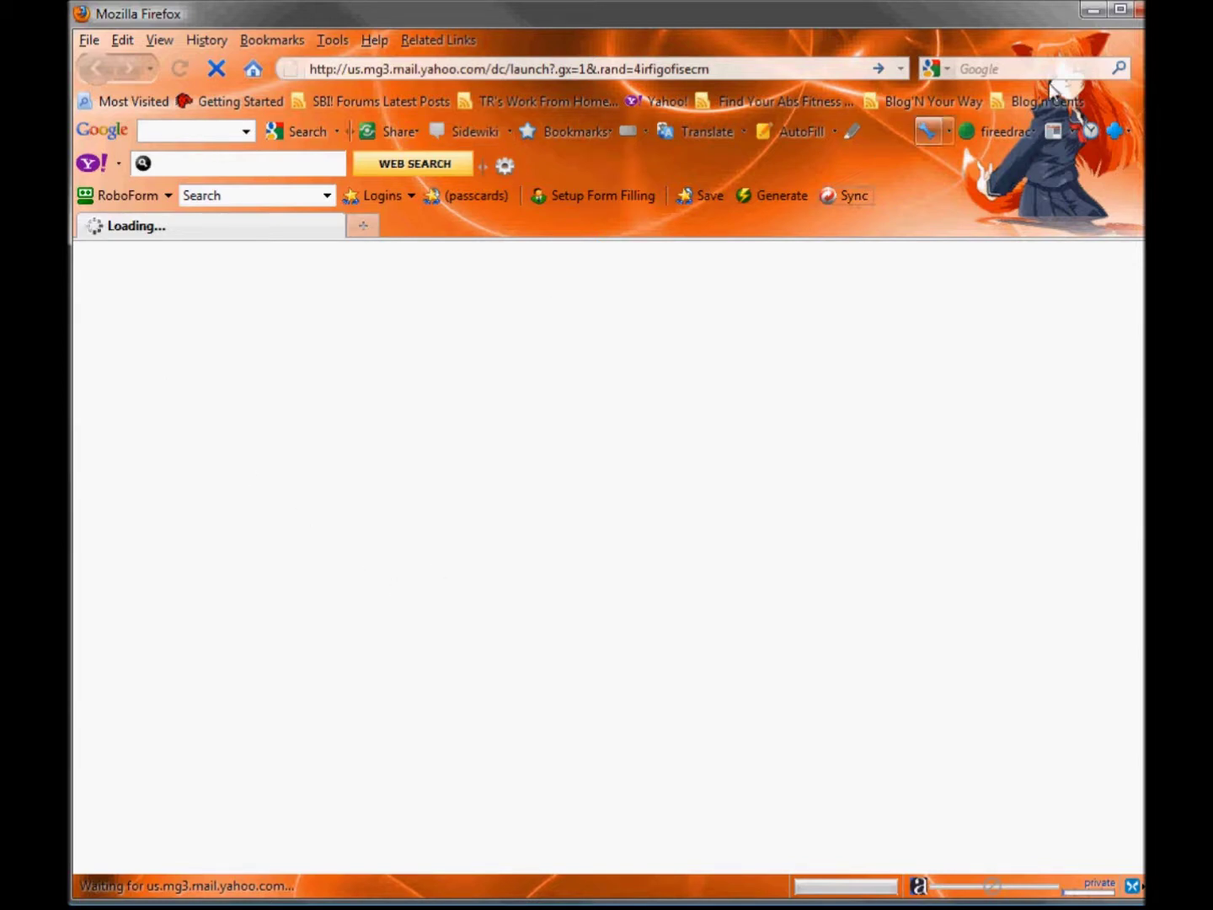
key("super+d")
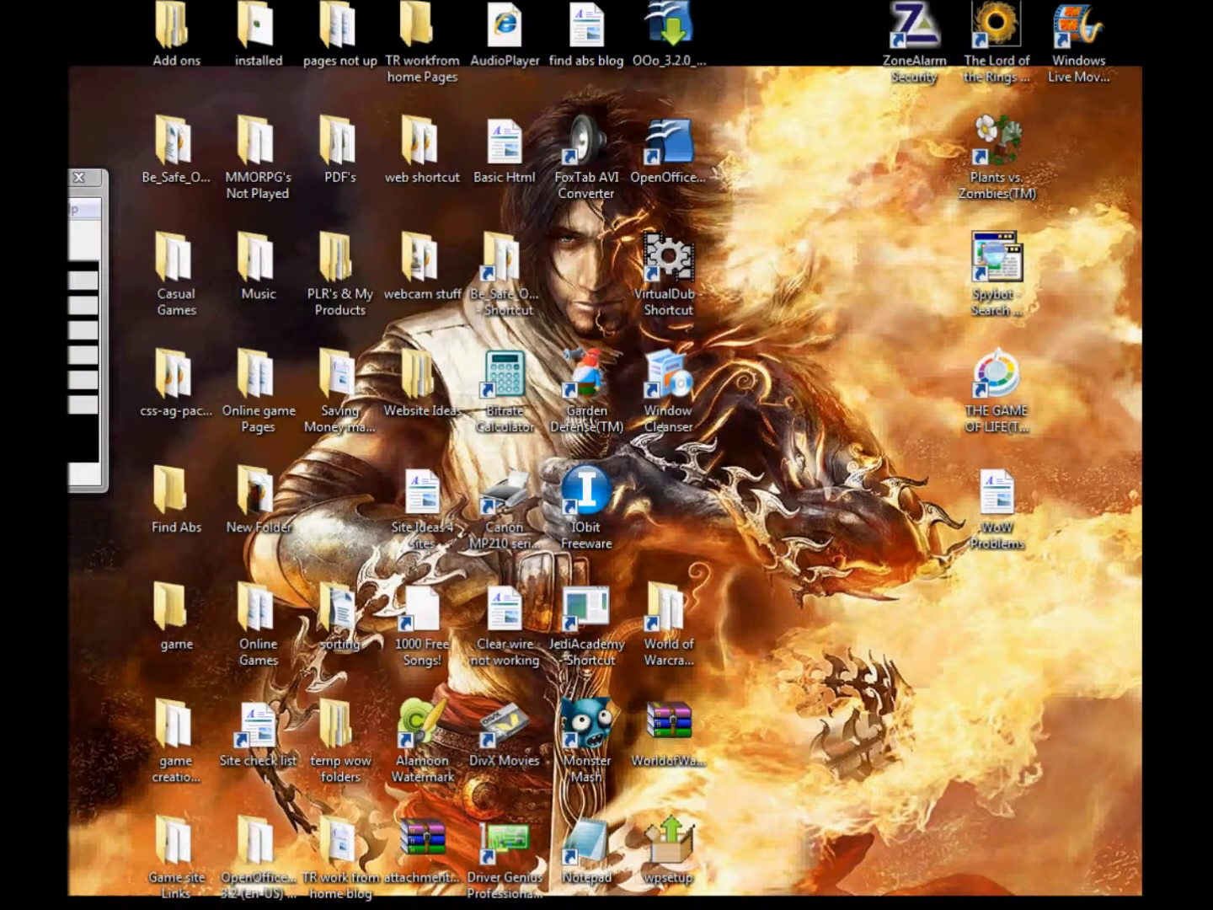
Launch Movie Maker and import the Afk Shammy video from Desktop > Converted Origenals.
double_click(1085, 33)
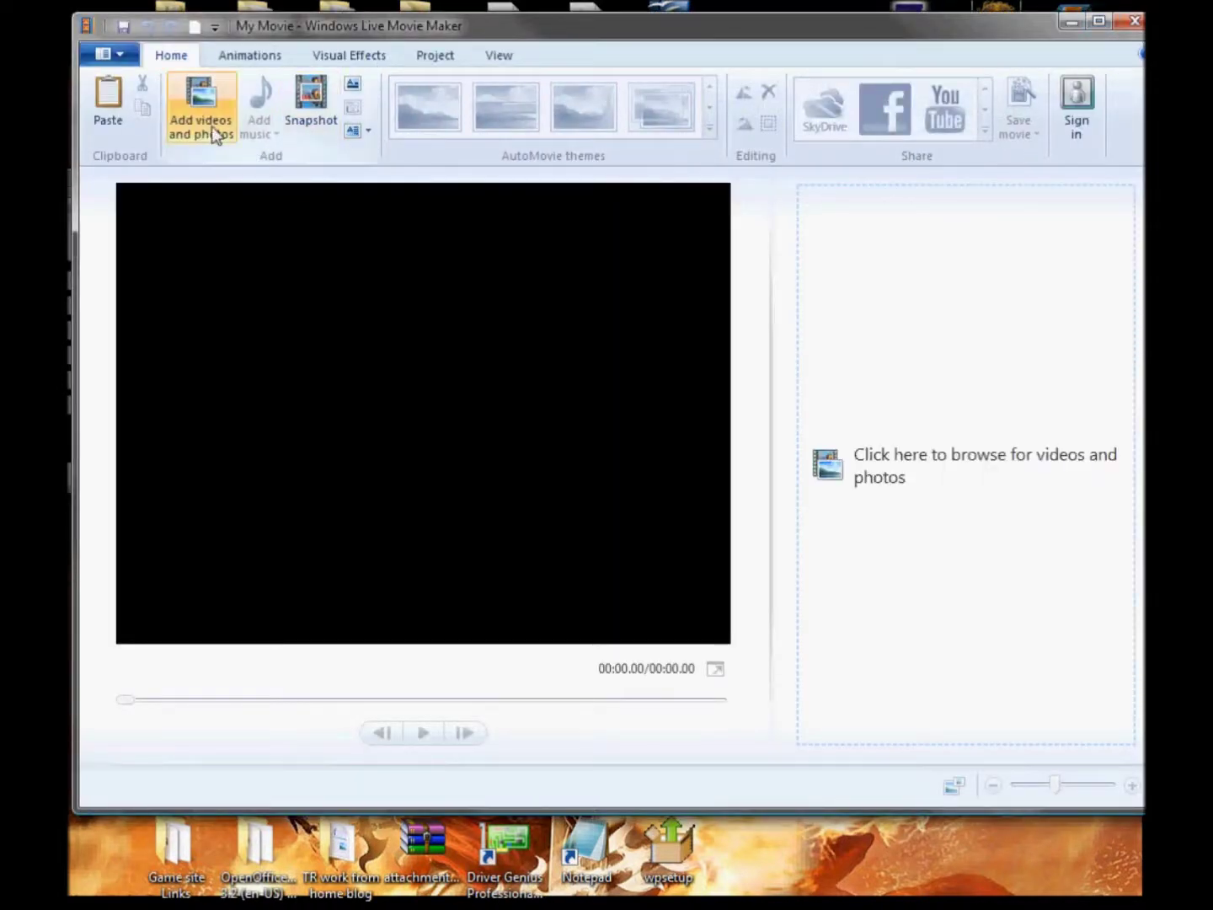
left_click(202, 105)
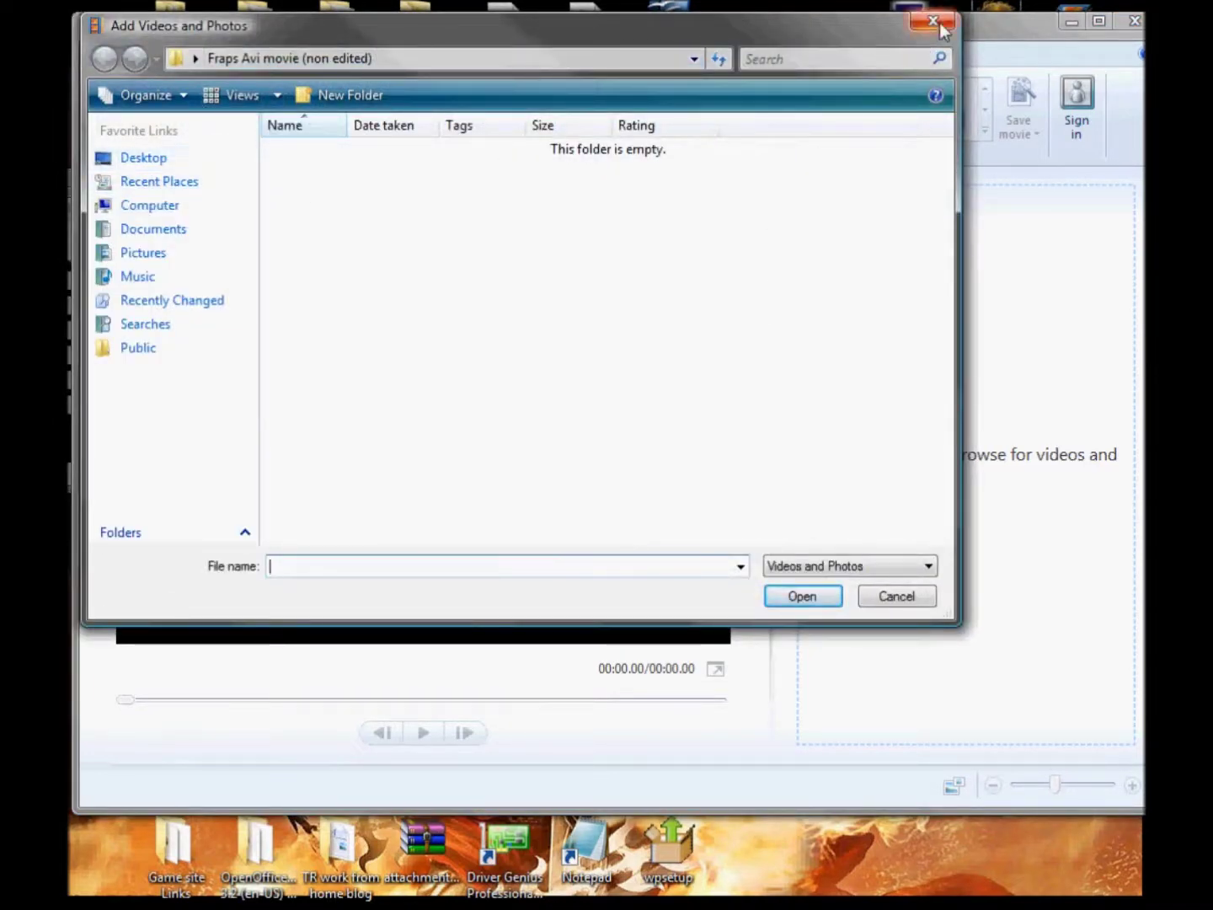
left_click(695, 60)
left_click(694, 61)
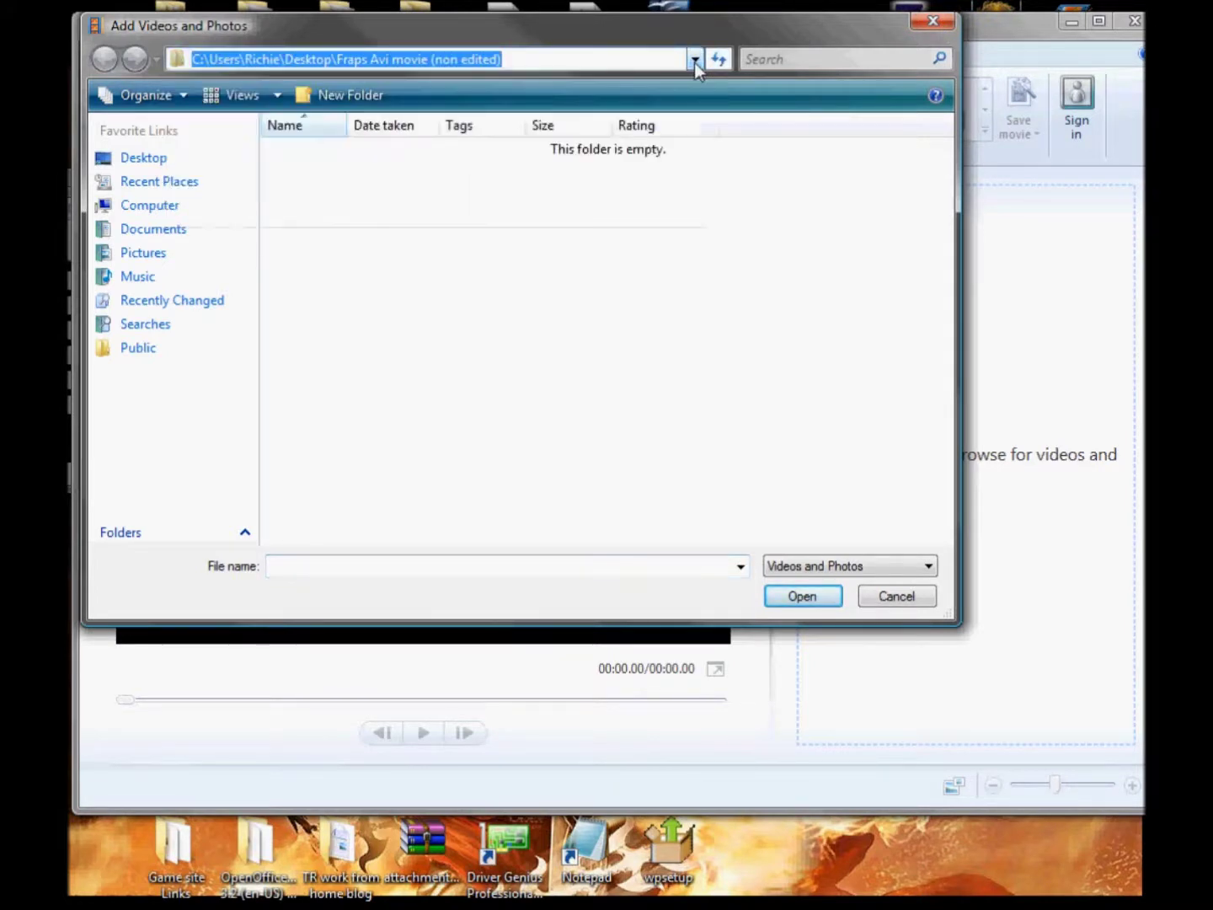
left_click(127, 160)
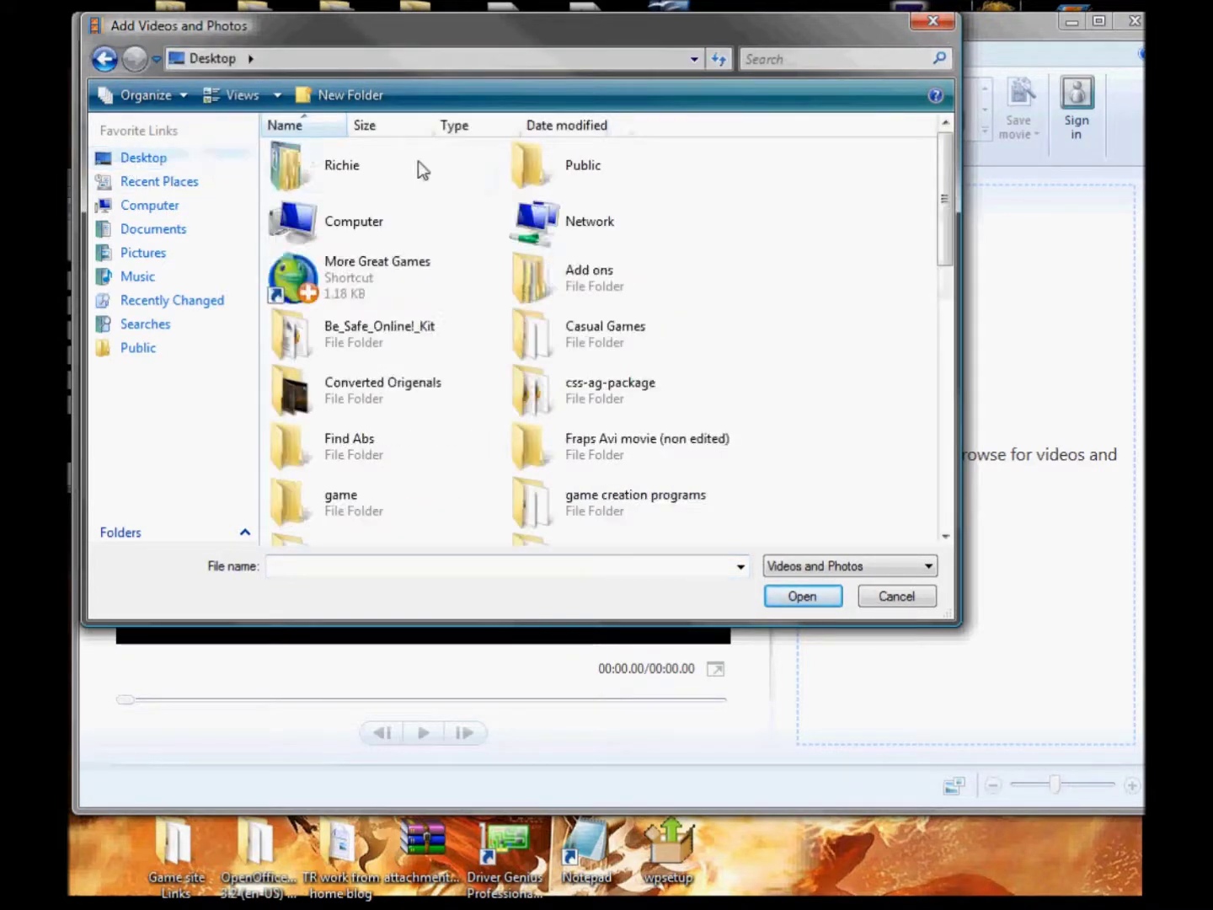
double_click(353, 402)
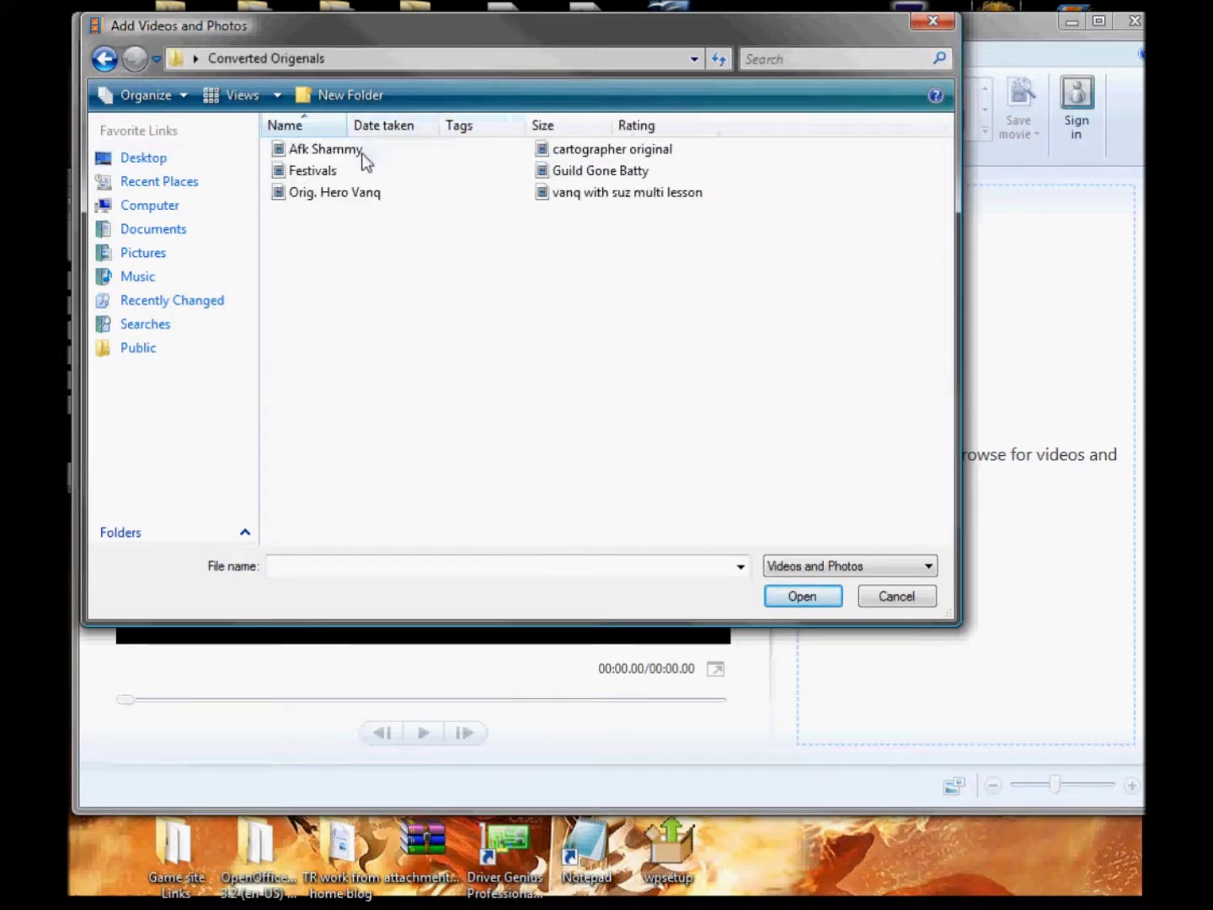
double_click(322, 154)
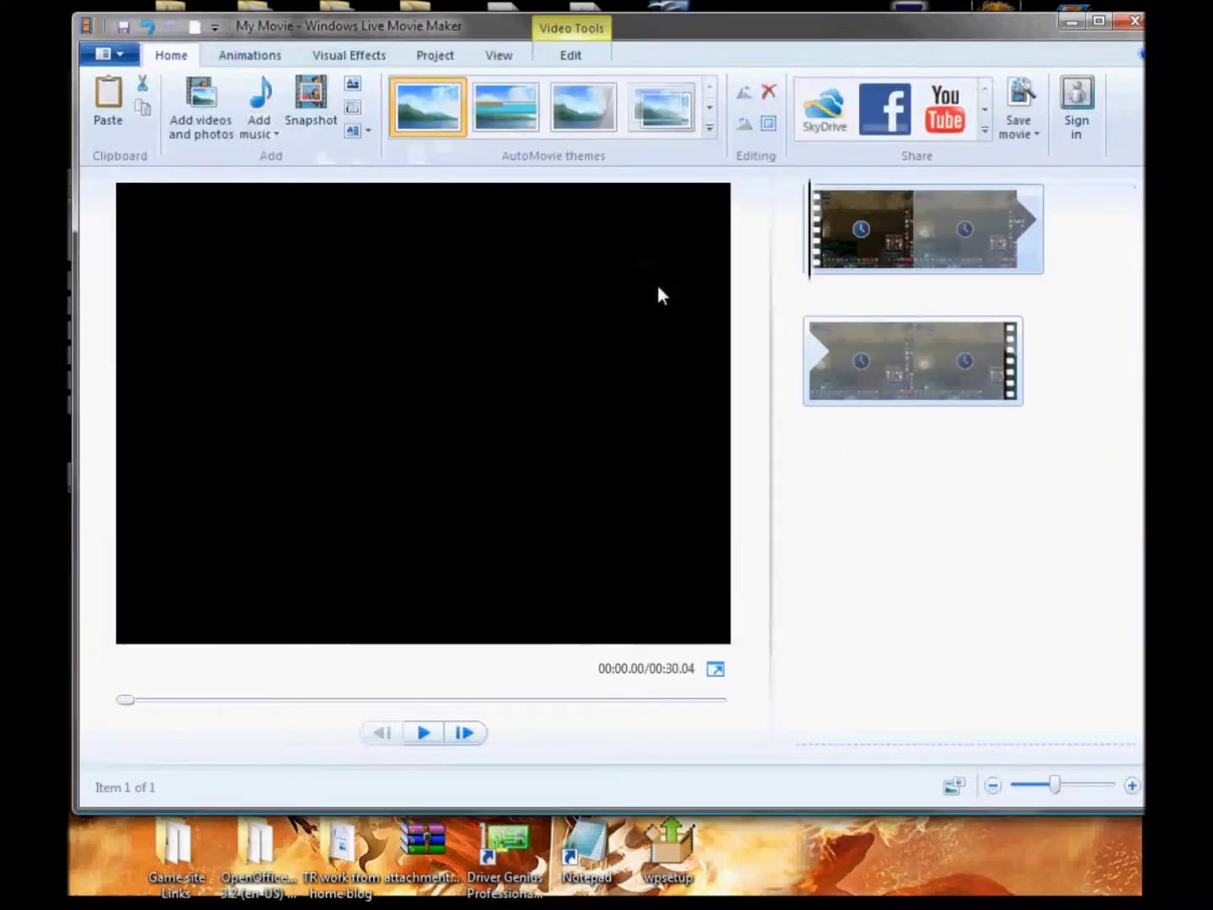
Preview the clip twice, rewinding to the start each time, and bring up the Add Music picker.
left_click(423, 733)
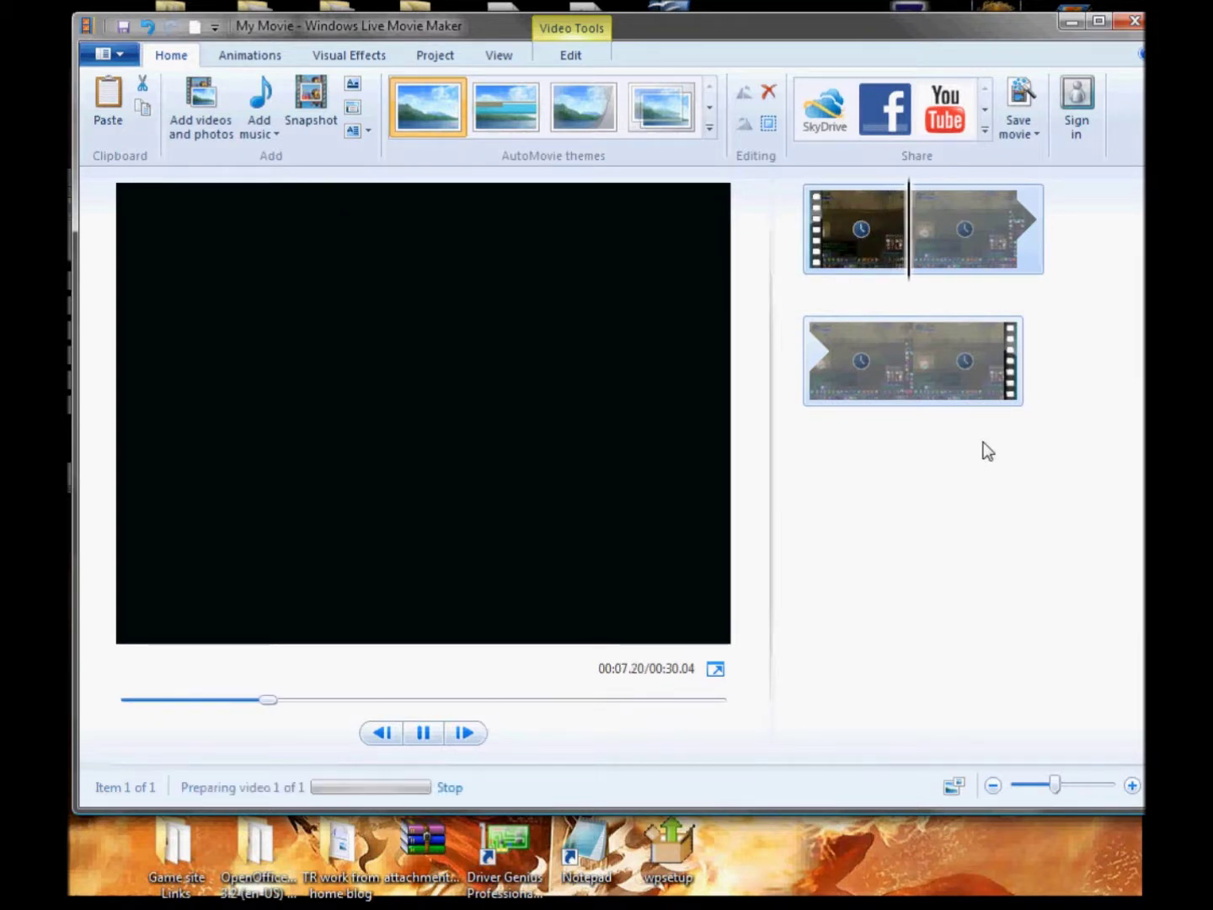
left_click(426, 736)
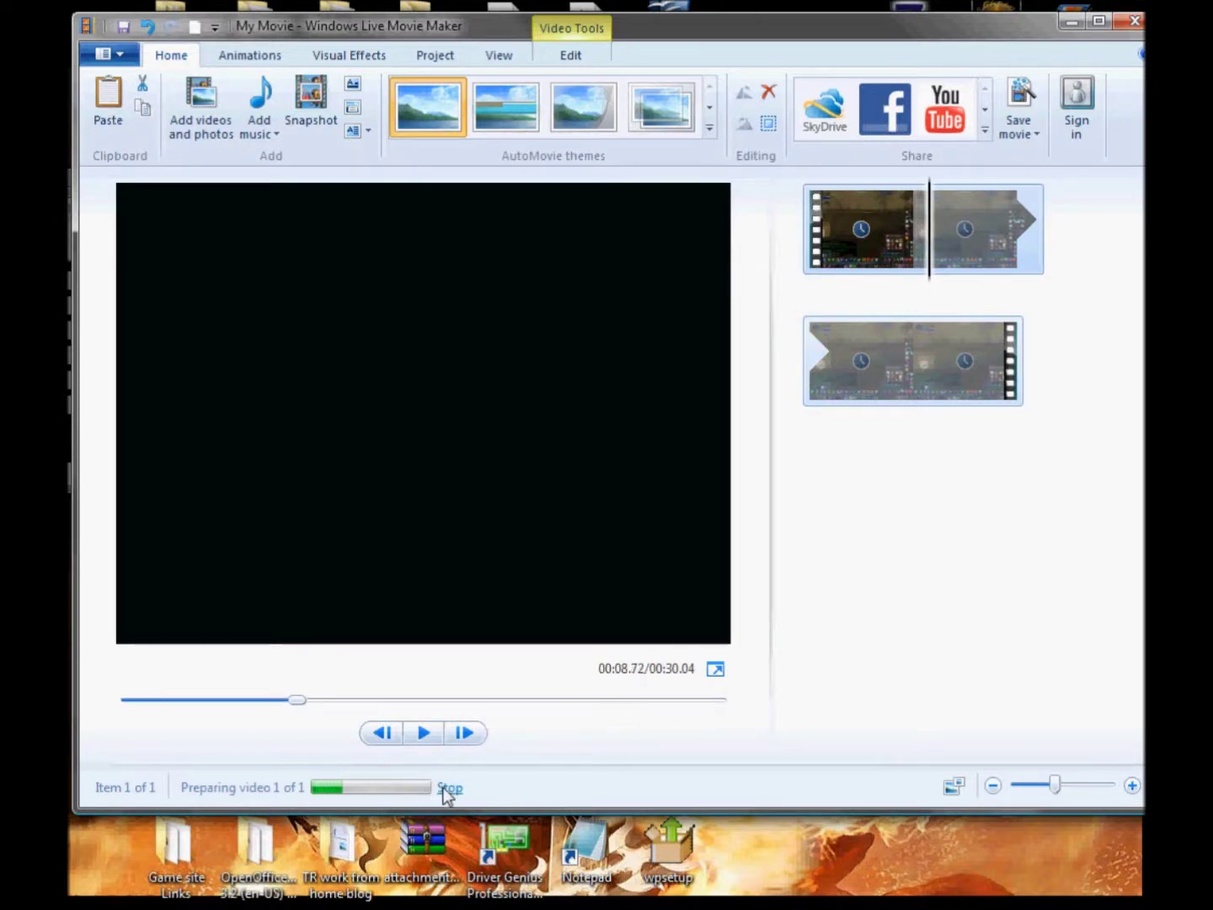
left_click(783, 249)
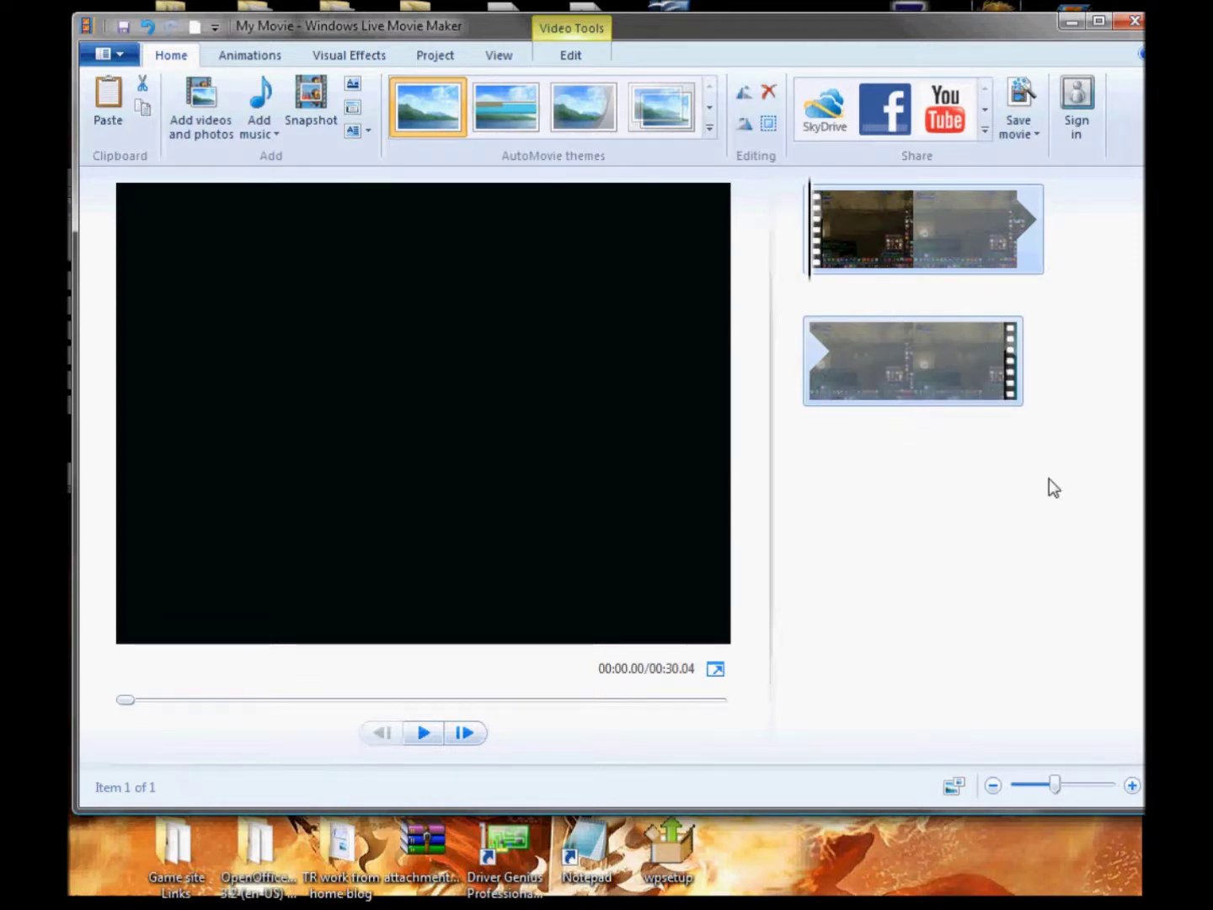
left_click(424, 732)
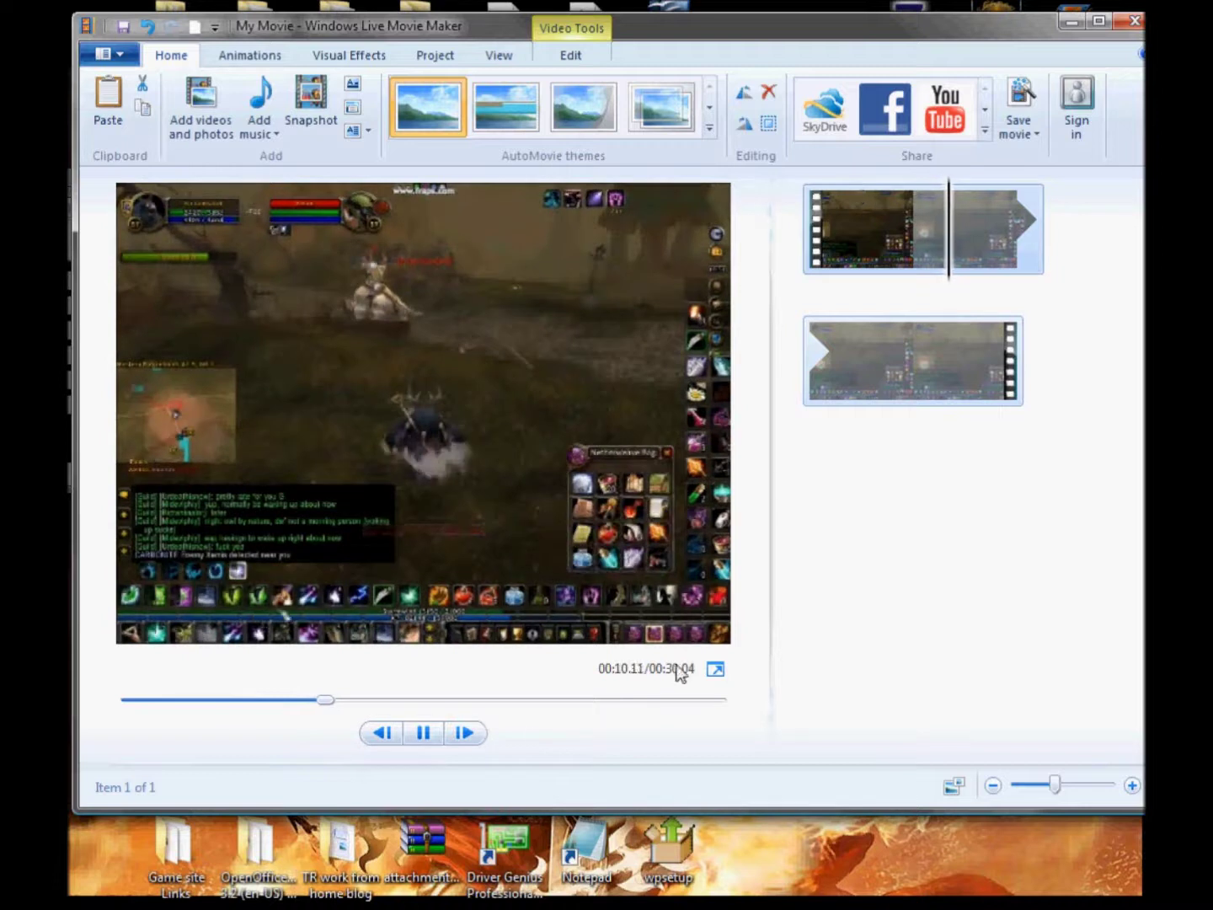
left_click(425, 736)
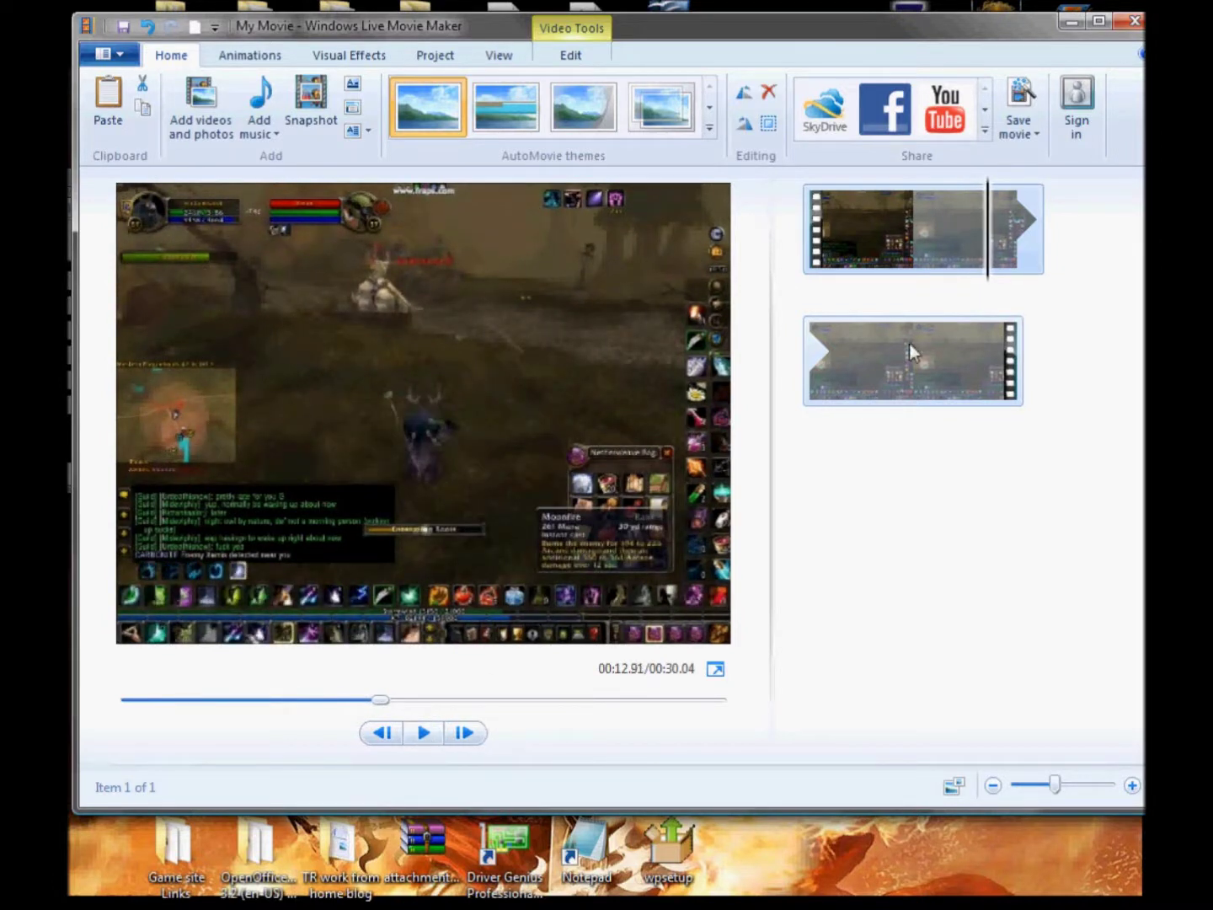
left_click(812, 233)
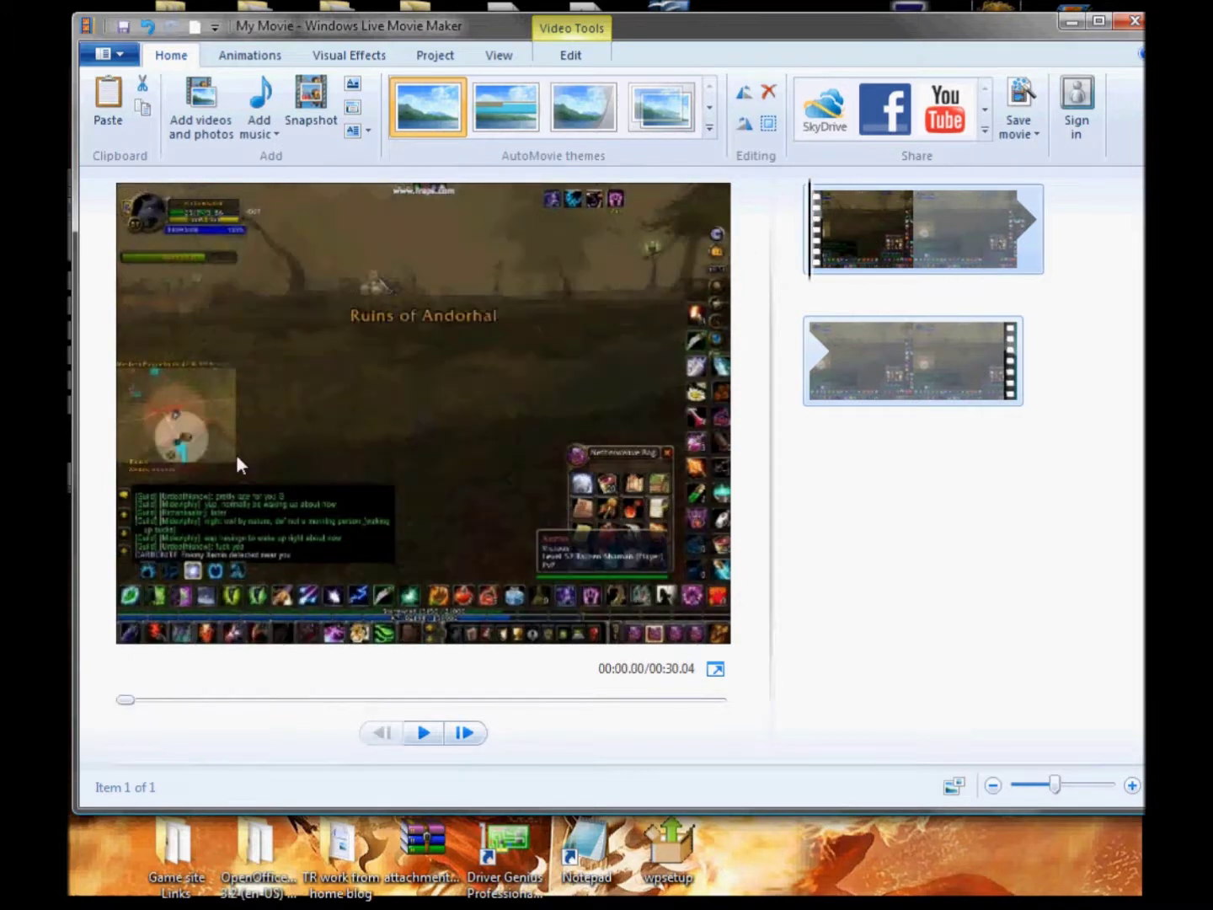
left_click(259, 98)
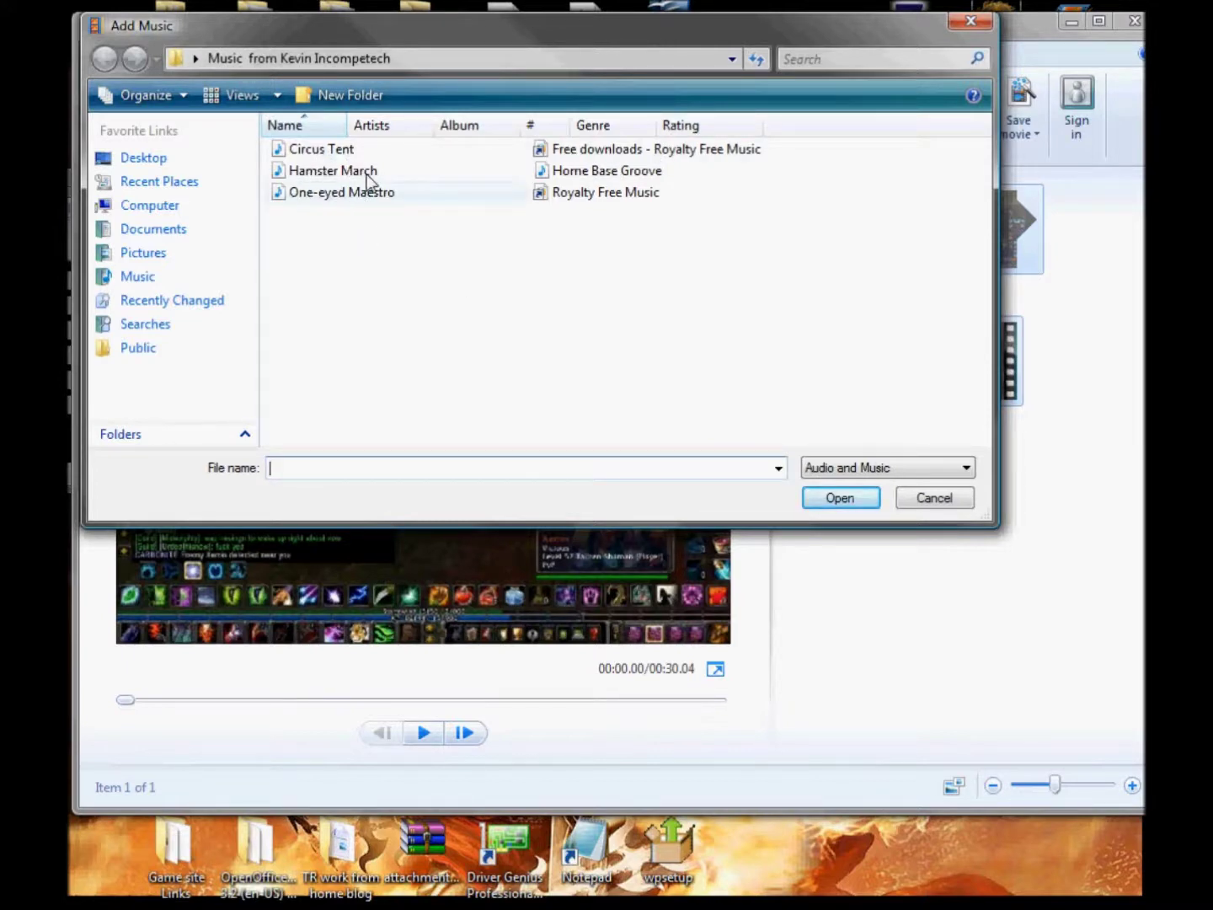
Add the Hamster March track as background music and preview the movie briefly.
double_click(330, 176)
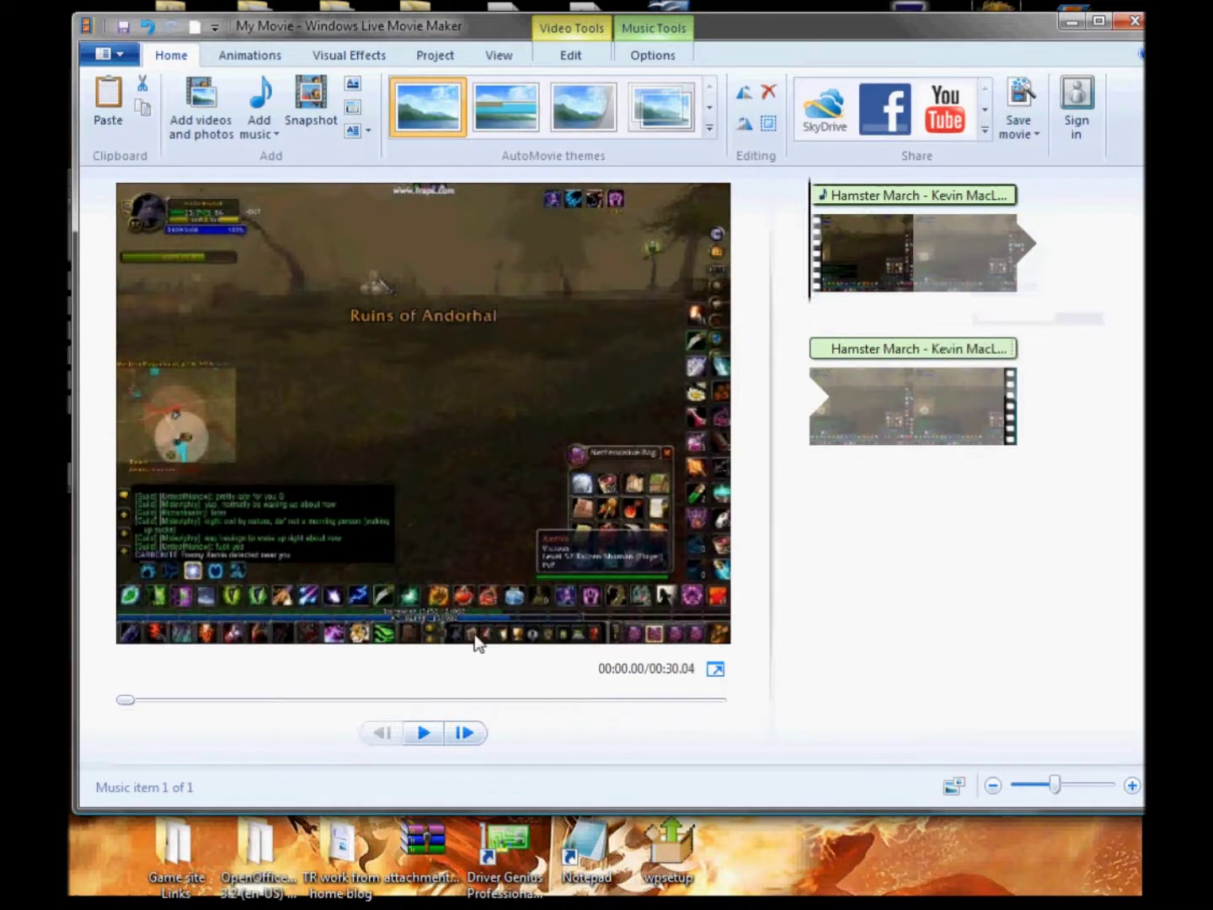
left_click(429, 739)
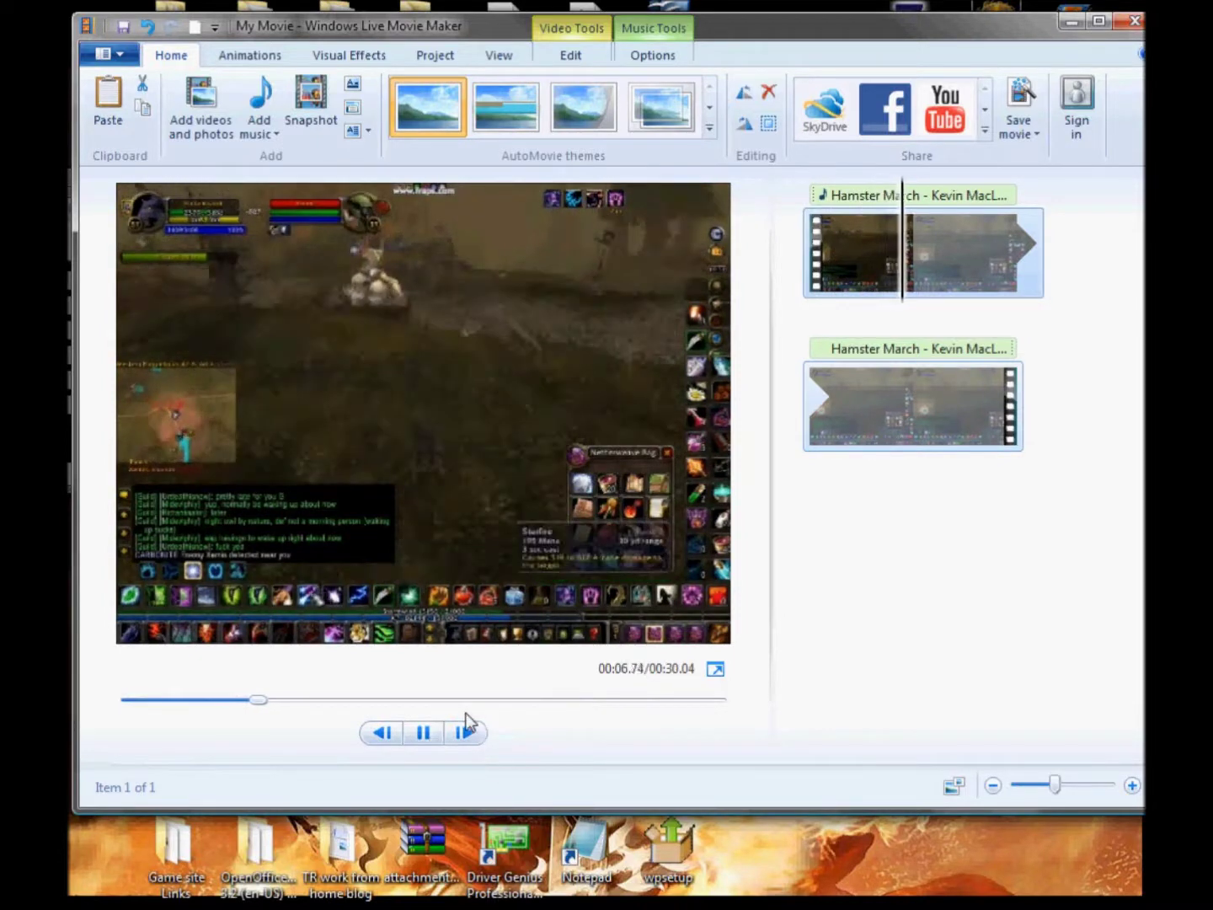
left_click(423, 733)
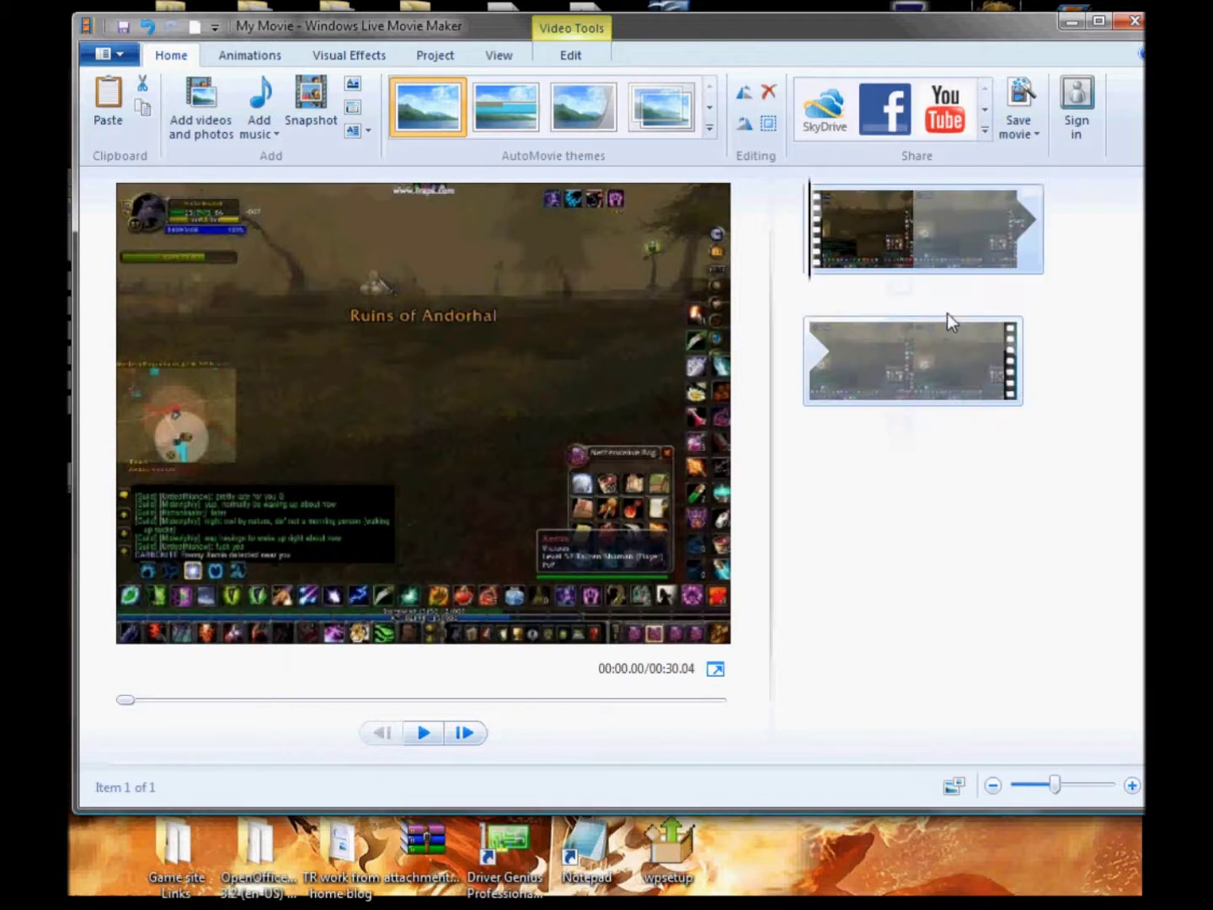
left_click(501, 119)
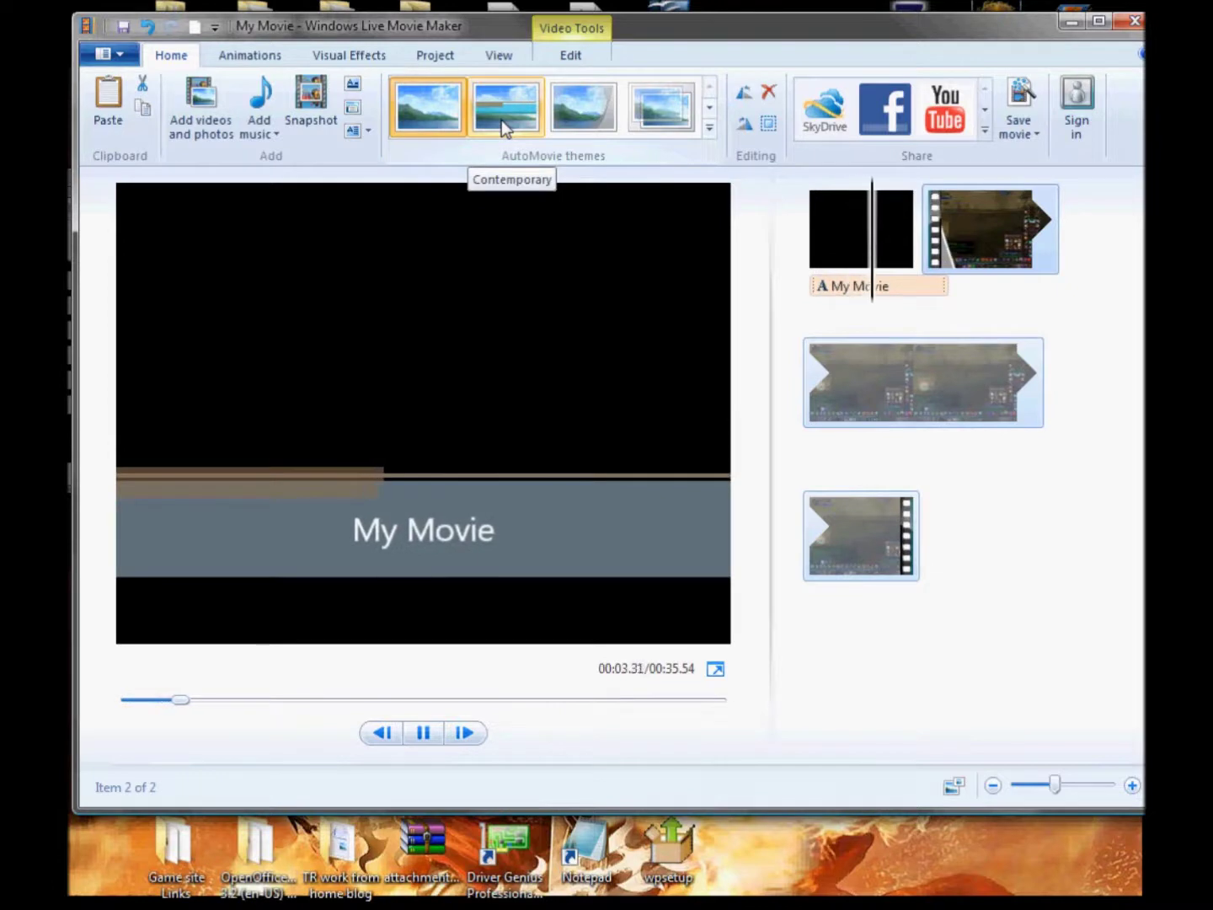
left_click(605, 106)
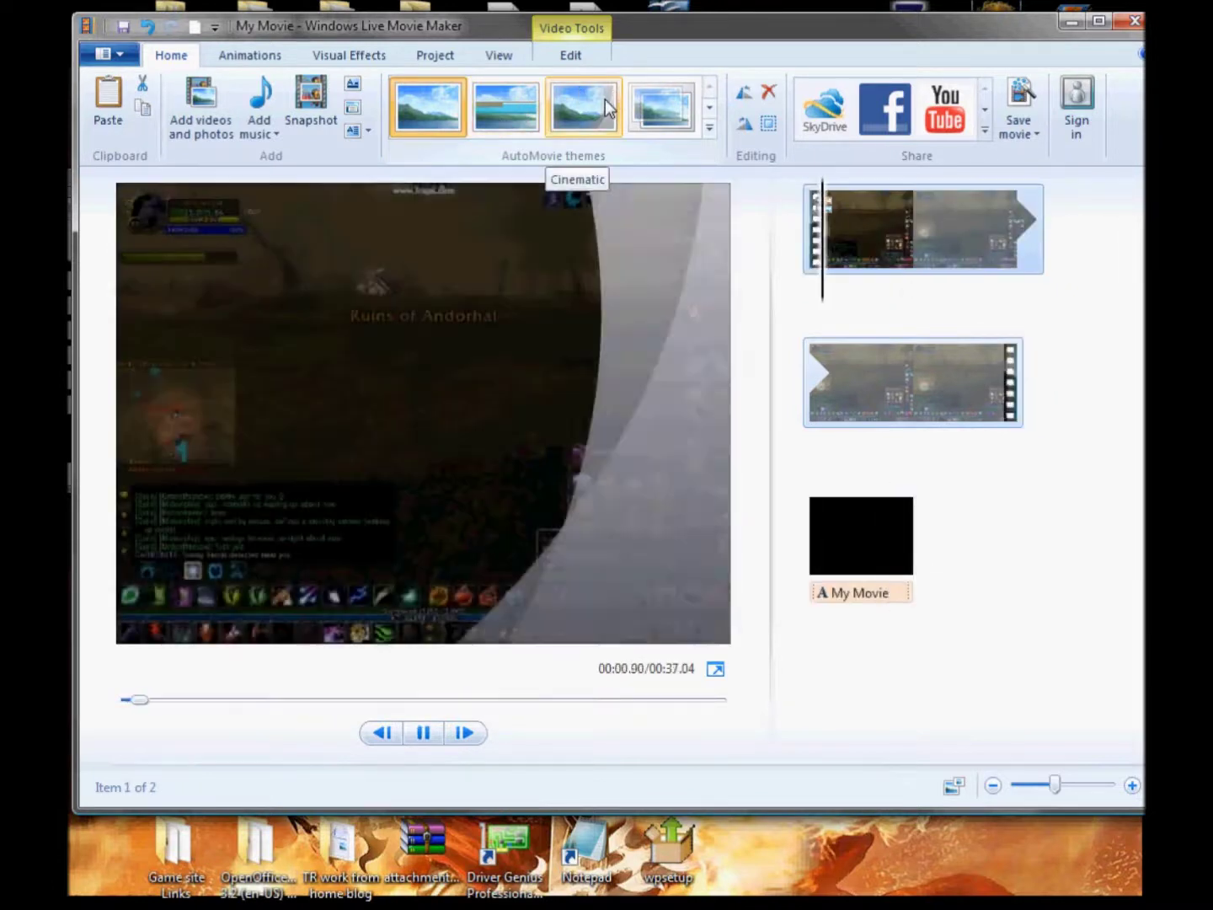
left_click(650, 106)
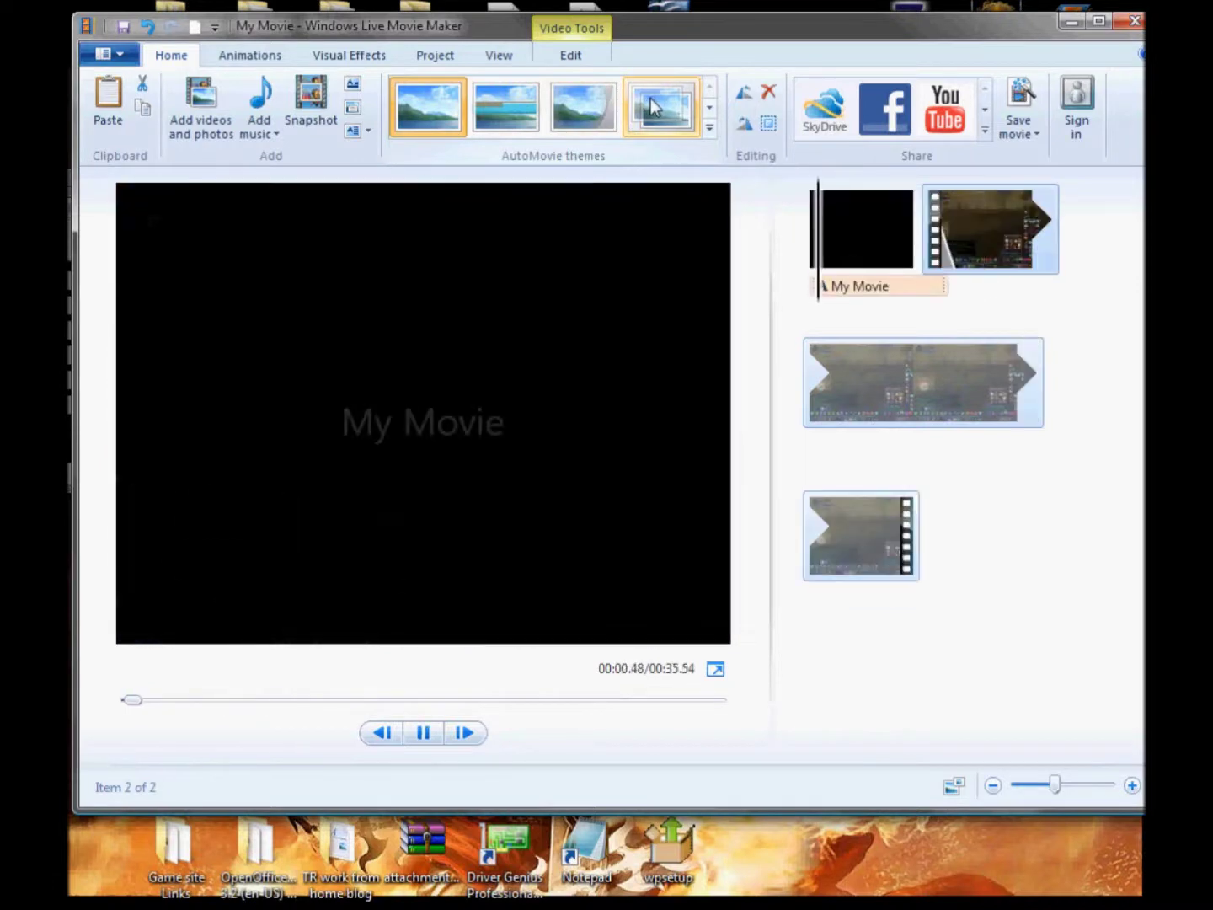
key("ctrl+z")
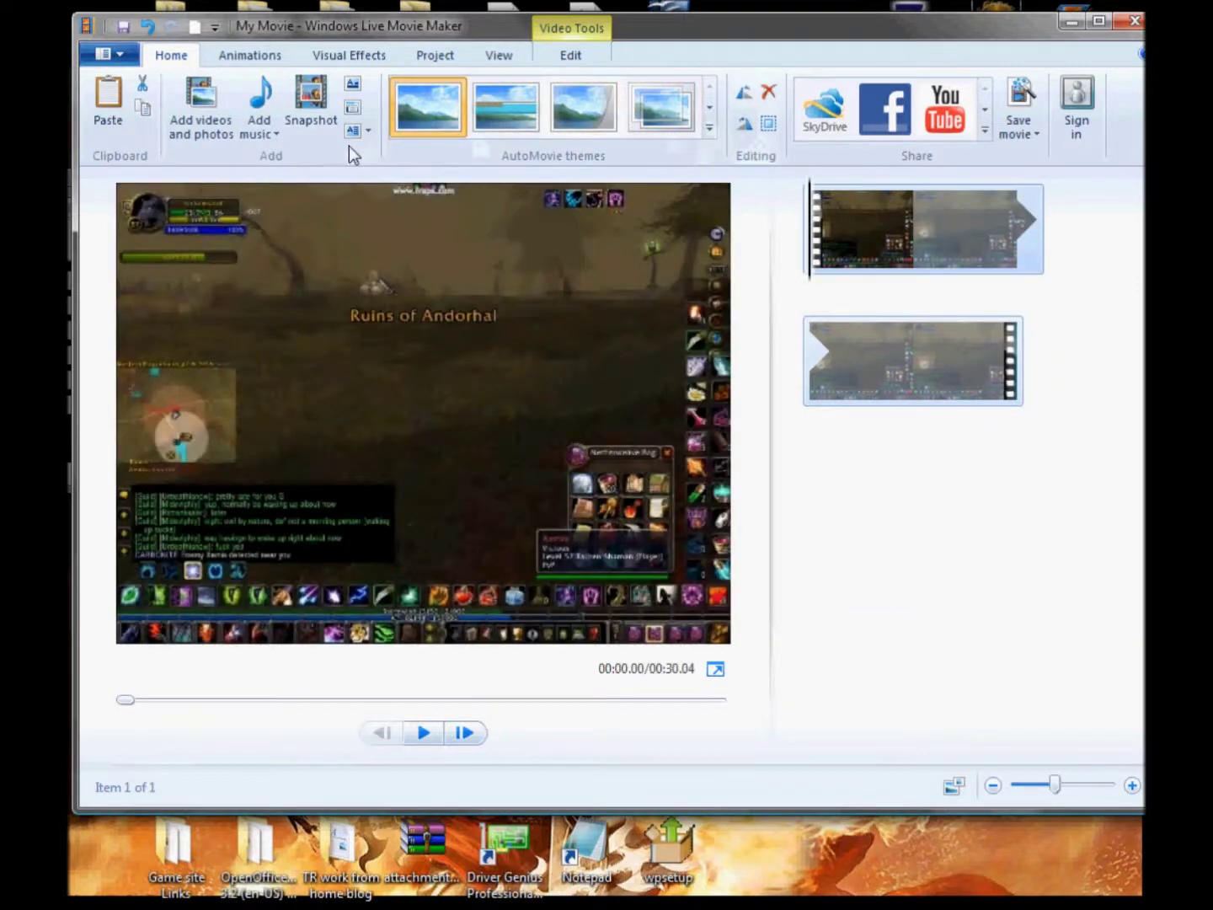
left_click(353, 88)
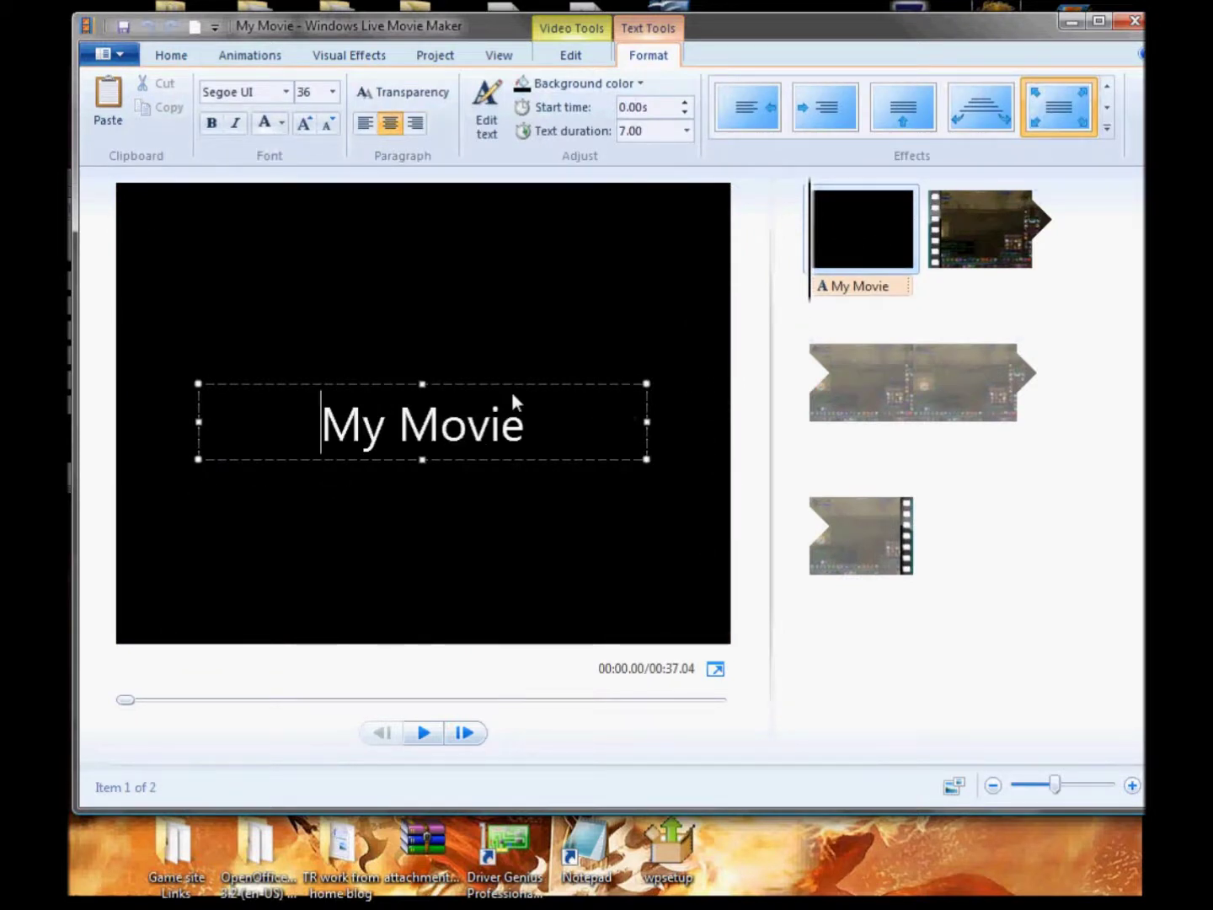
Preview a text effect on the selected 'My Movie' title clip and show more effect choices.
left_click(837, 231)
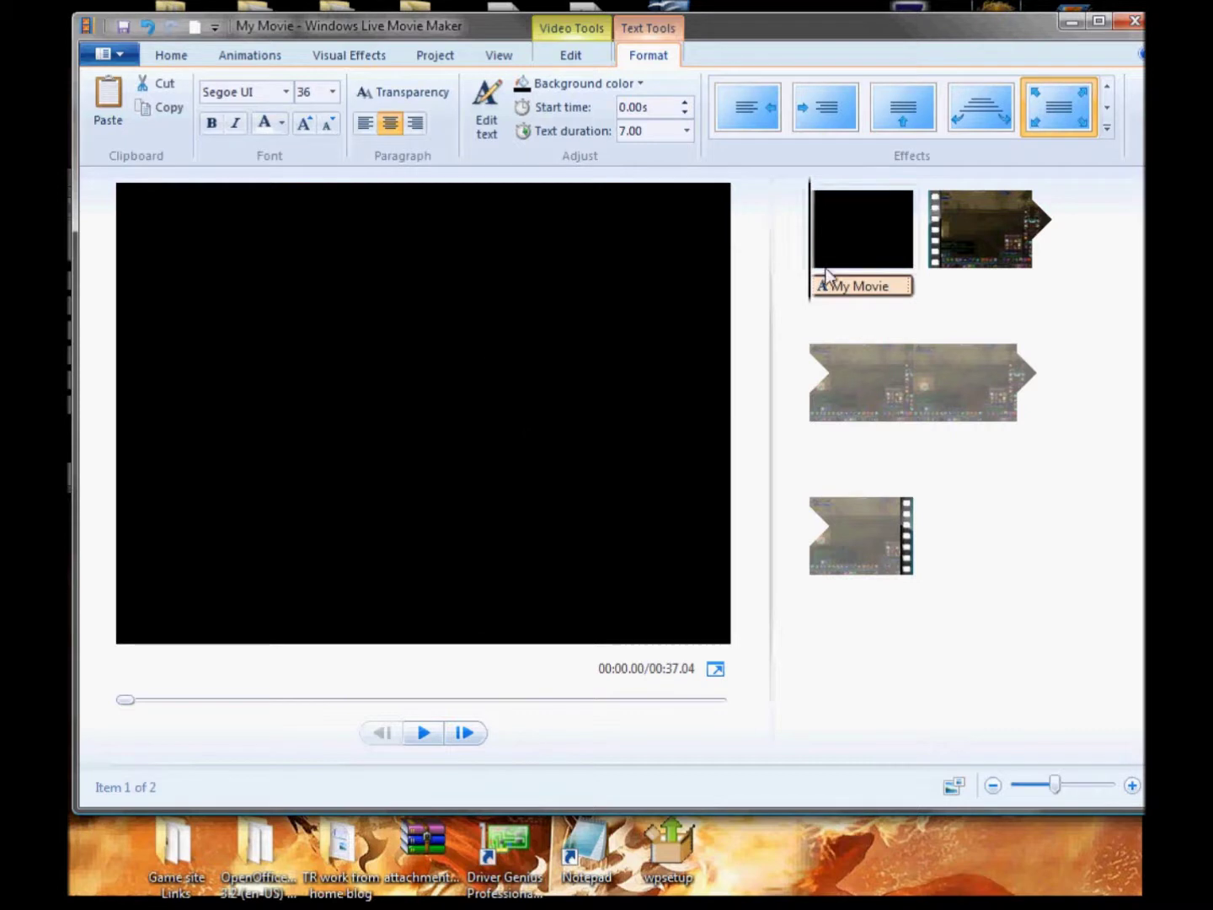
left_click(1051, 113)
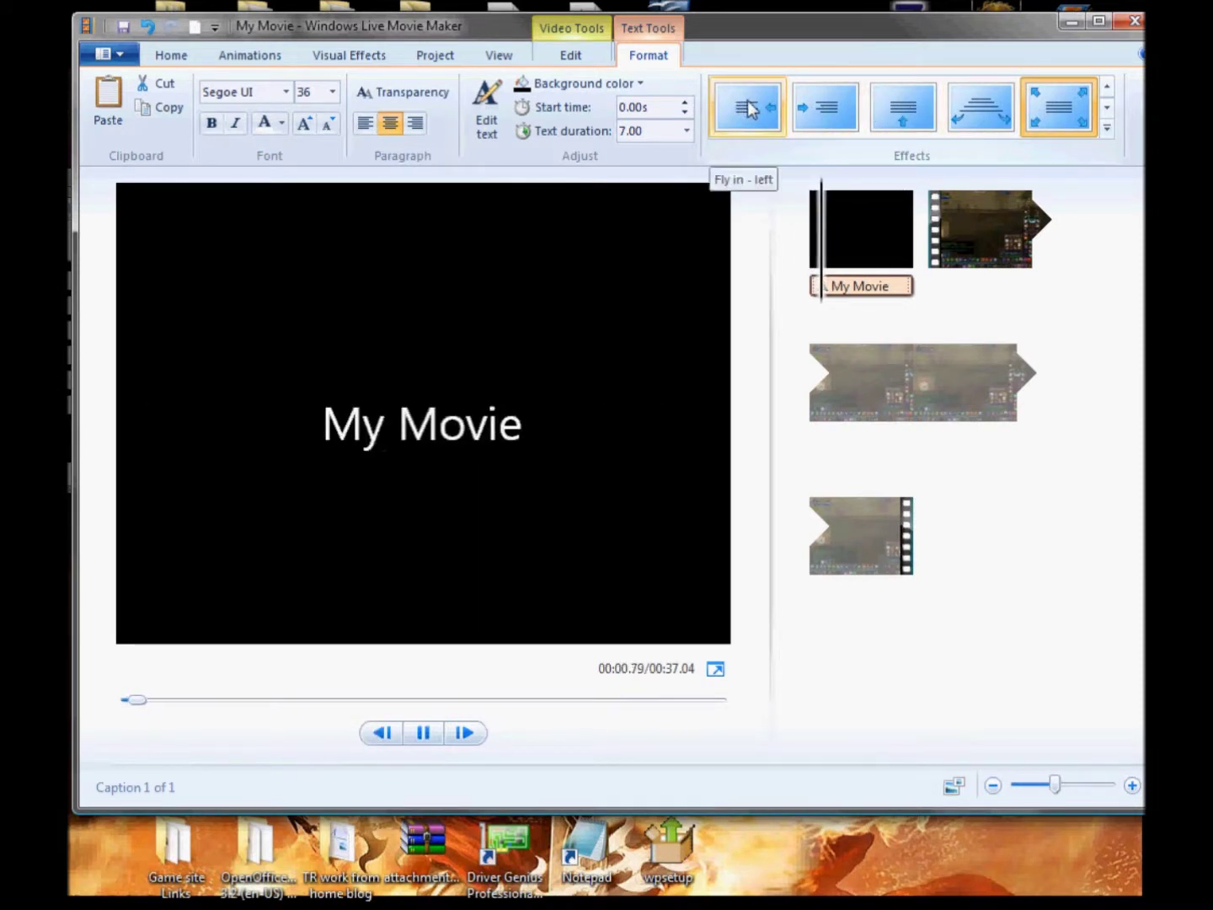
left_click(1107, 106)
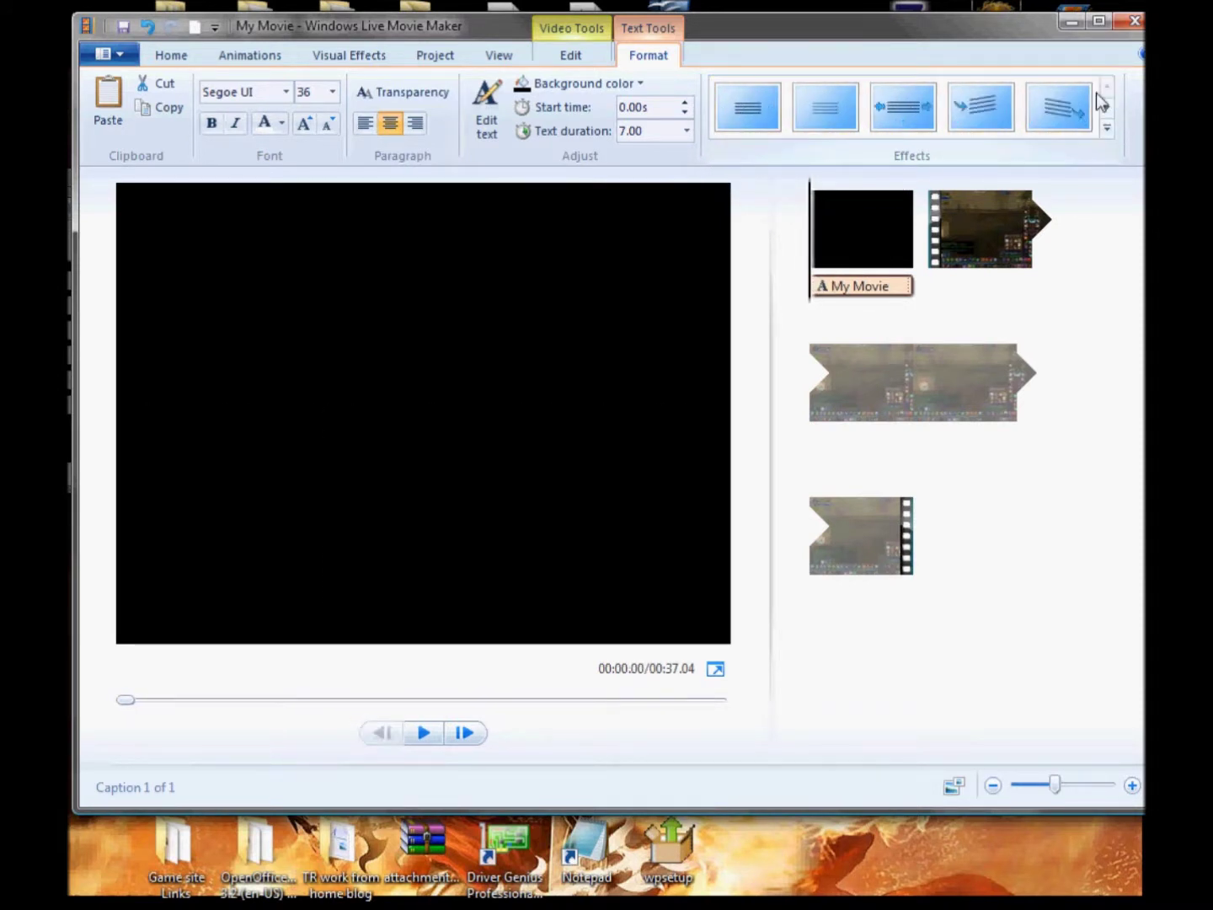